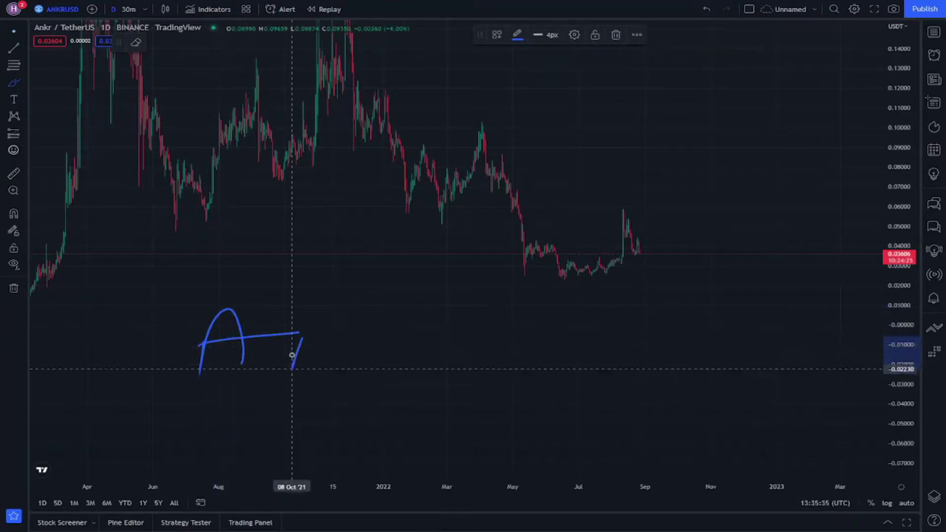
Handwrite 'ANKR Coin' with the date '27/8' beneath it using the Brush.
left_click_drag(419, 315, 437, 298)
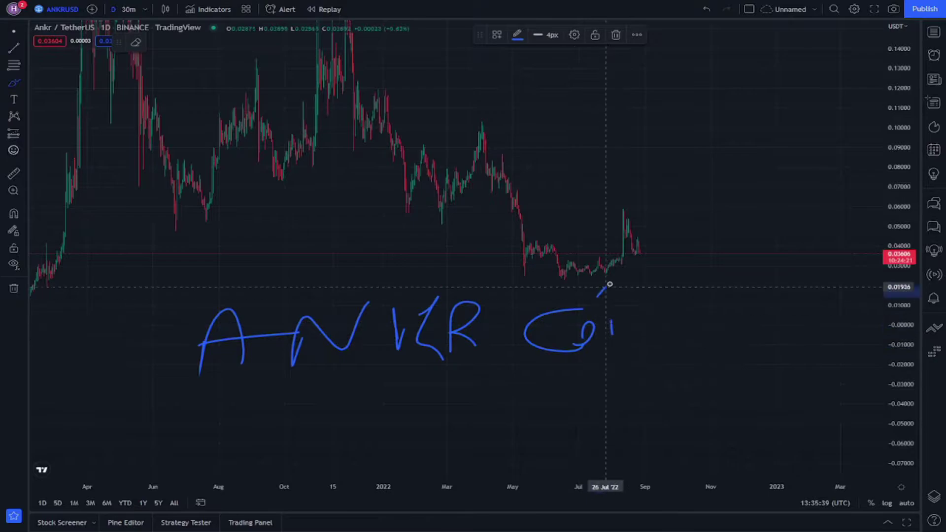
left_click_drag(610, 284, 613, 286)
left_click_drag(639, 327, 676, 337)
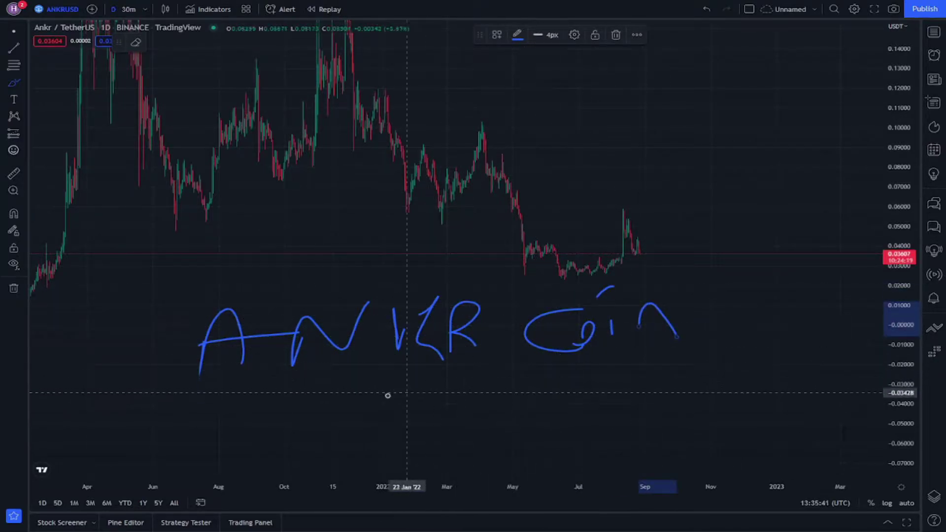
mouse_move(383, 400)
left_mouse_down()
mouse_move(396, 424)
mouse_move(455, 427)
left_mouse_up()
mouse_move(423, 387)
left_mouse_down()
mouse_move(464, 420)
mouse_move(500, 394)
left_mouse_up()
left_click_drag(524, 389, 515, 428)
mouse_move(564, 389)
left_mouse_down()
mouse_move(567, 417)
mouse_move(565, 389)
left_mouse_up()
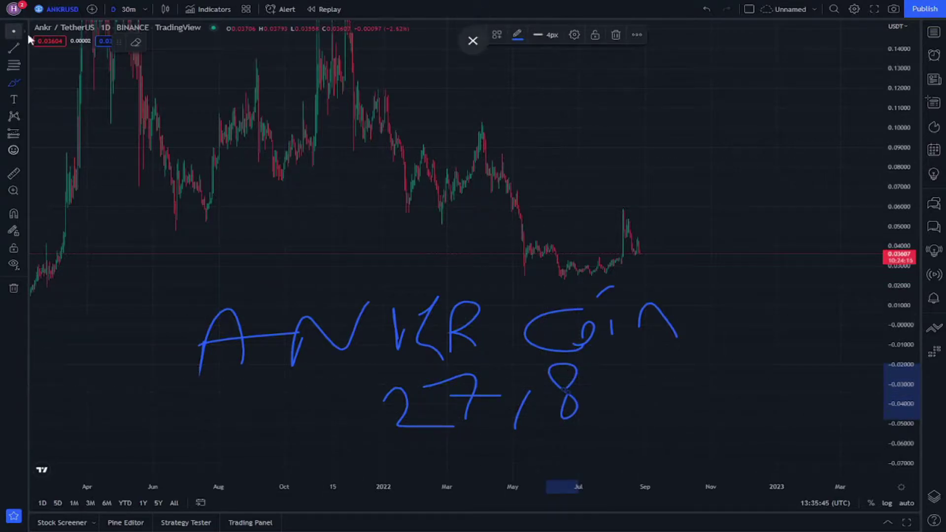
Return to the cursor, then pan and compress both axes so the handwritten label stays visible.
left_click(14, 32)
left_click_drag(410, 197, 482, 273)
left_click_drag(288, 379, 417, 363)
left_click_drag(398, 488, 485, 487)
left_click_drag(549, 344, 503, 377)
left_click_drag(903, 261, 897, 303)
left_click_drag(719, 257, 628, 301)
mouse_move(637, 333)
left_mouse_down()
mouse_move(687, 310)
mouse_move(727, 273)
mouse_move(628, 232)
mouse_move(583, 255)
mouse_move(655, 281)
left_mouse_up()
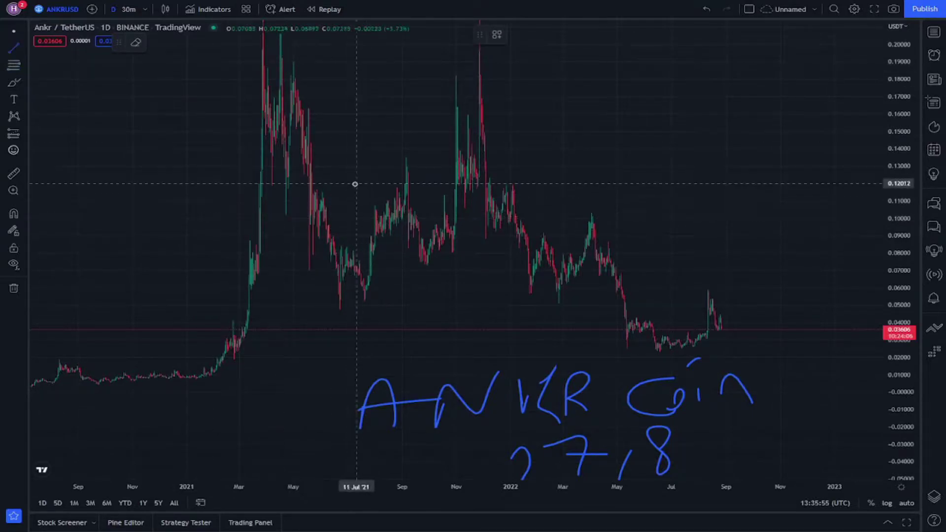
Draw a descending trendline across the 2021 highs and a horizontal support line near 0.057.
left_click(371, 168)
left_click(676, 235)
left_click(19, 47)
left_click(226, 297)
left_click(735, 292)
left_click_drag(730, 281, 674, 324)
left_click_drag(550, 265, 579, 258)
left_click_drag(616, 295, 659, 284)
Sketch a freehand loop around the triangle, then undo it twice.
left_click(13, 81)
mouse_move(590, 258)
left_mouse_down()
mouse_move(355, 196)
mouse_move(258, 321)
mouse_move(638, 337)
mouse_move(597, 249)
mouse_move(760, 344)
mouse_move(728, 369)
mouse_move(769, 374)
left_mouse_up()
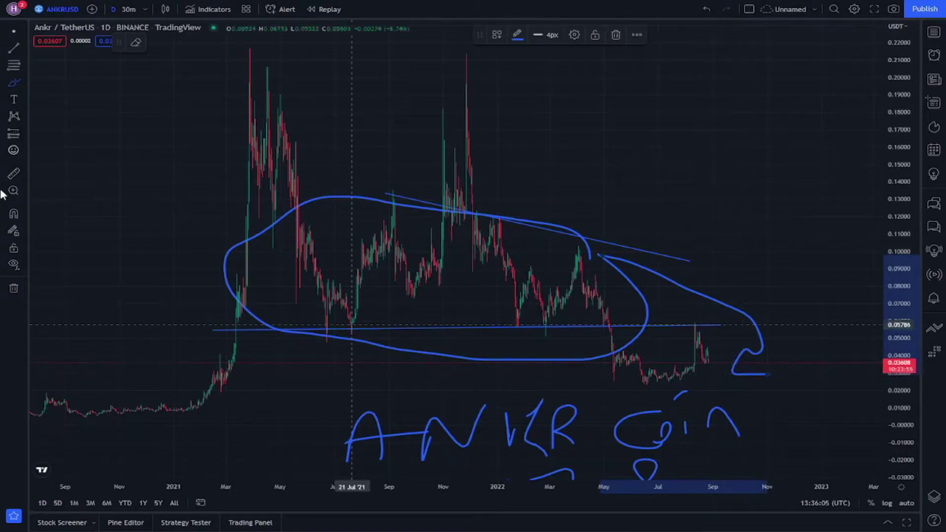
left_click(708, 8)
left_click(708, 9)
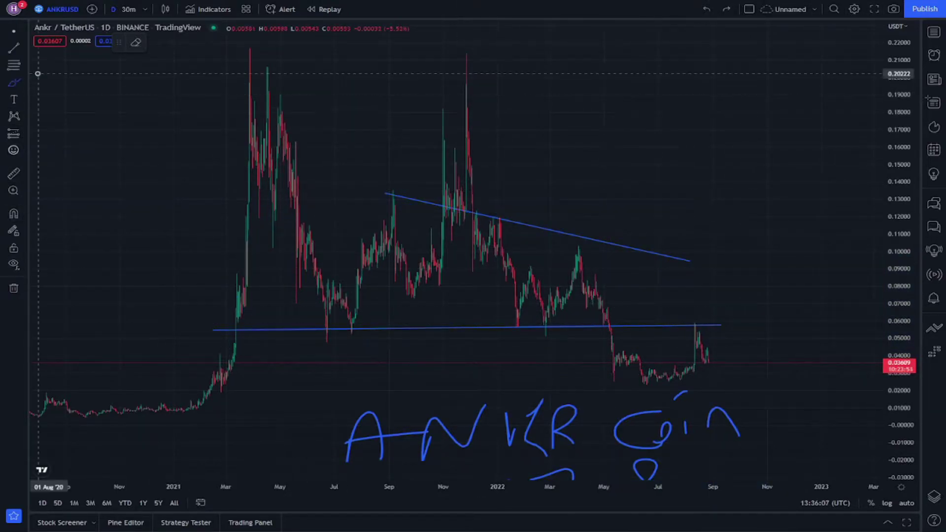
Draw a rising trendline from early 2021 and move the descending line to end near 0.06.
left_click(170, 287)
left_click(635, 178)
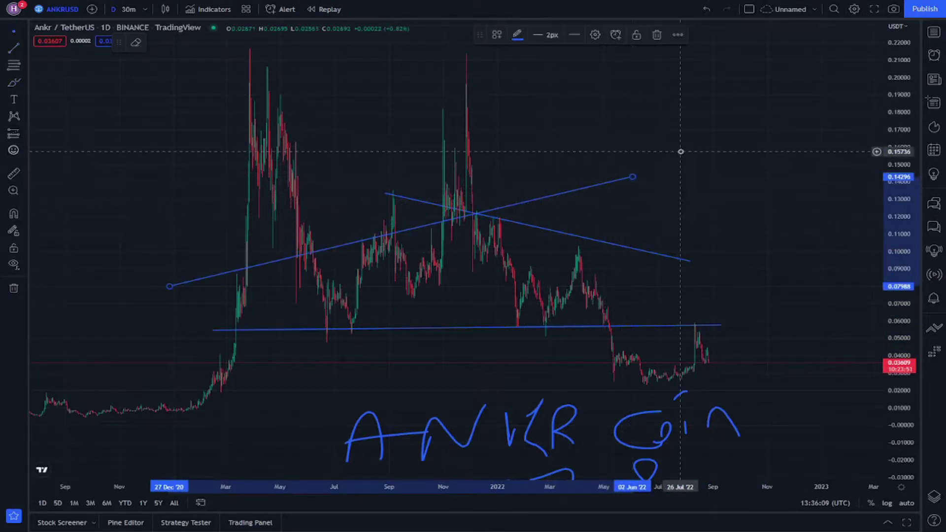
left_click_drag(406, 213, 415, 237)
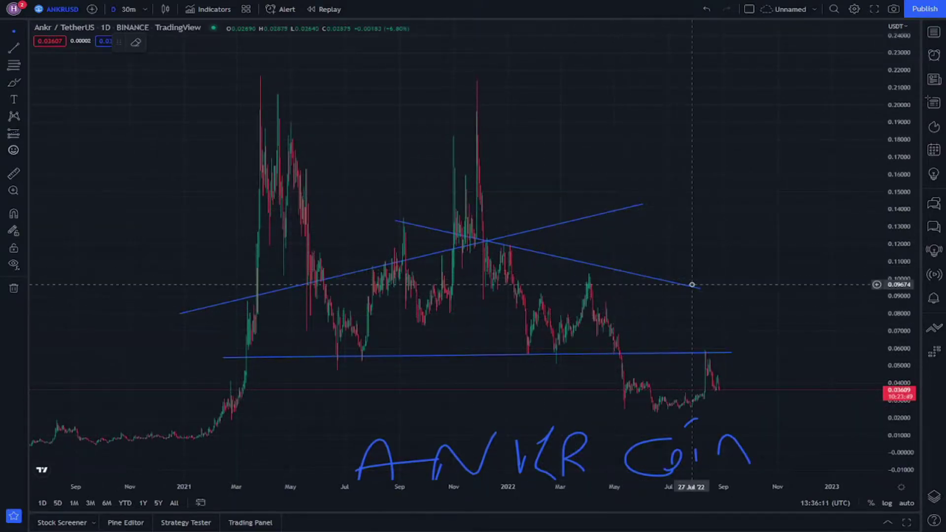
left_click_drag(699, 290, 740, 325)
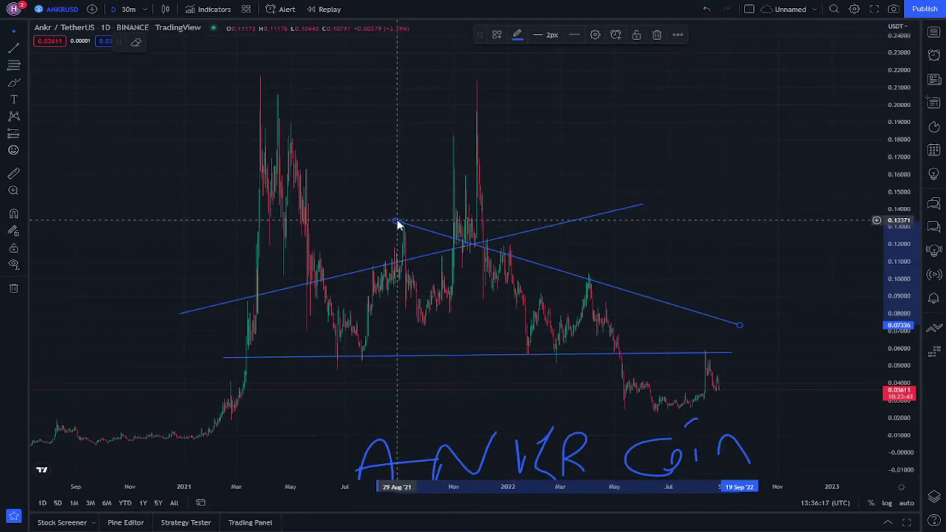
left_click_drag(397, 222, 508, 250)
Refine the rising line's endpoints, settling its start on the early-2021 candles.
left_click_drag(642, 205, 418, 240)
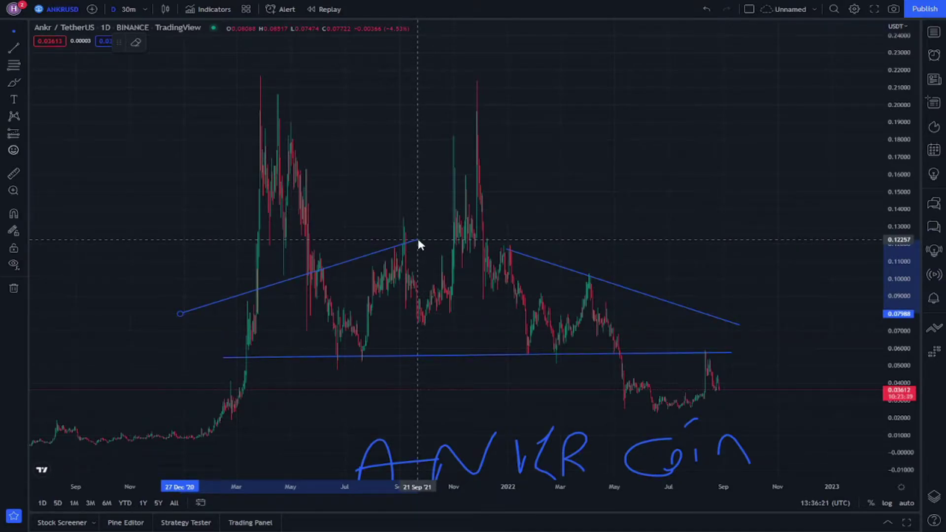
left_click_drag(334, 267, 351, 277)
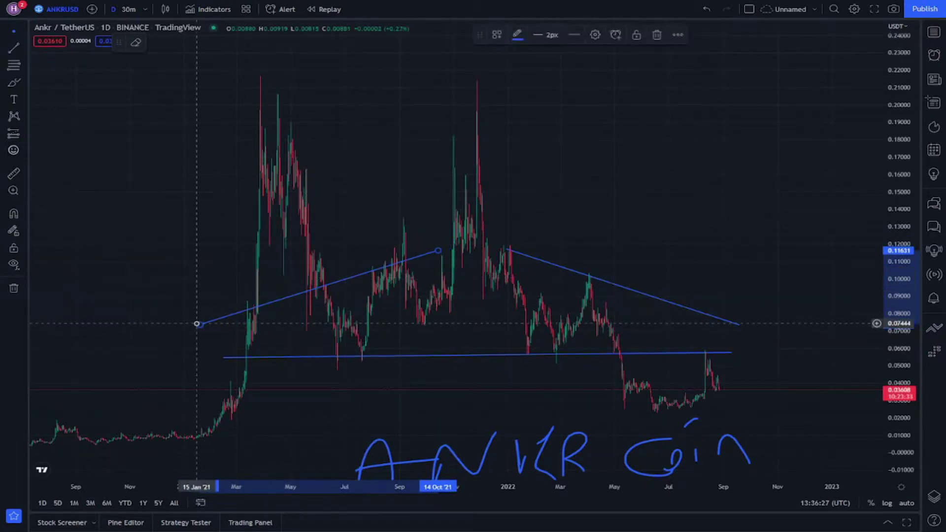
left_click_drag(200, 325, 220, 325)
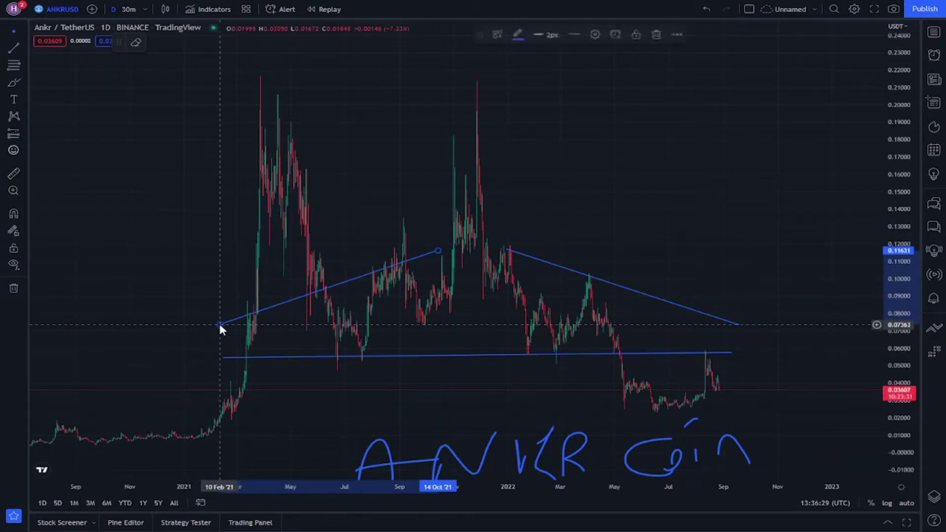
left_click_drag(434, 252, 430, 233)
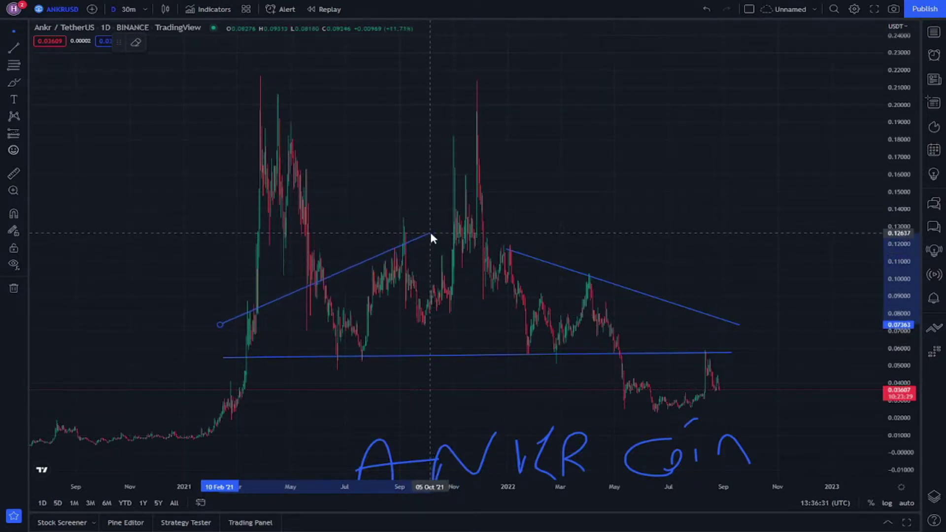
left_click_drag(218, 320, 225, 326)
Raise the descending line's start toward the peak and rest its lower end on support.
left_click_drag(335, 305, 443, 361)
mouse_move(581, 274)
left_mouse_down()
mouse_move(572, 236)
mouse_move(574, 259)
left_mouse_up()
left_click_drag(794, 355, 610, 413)
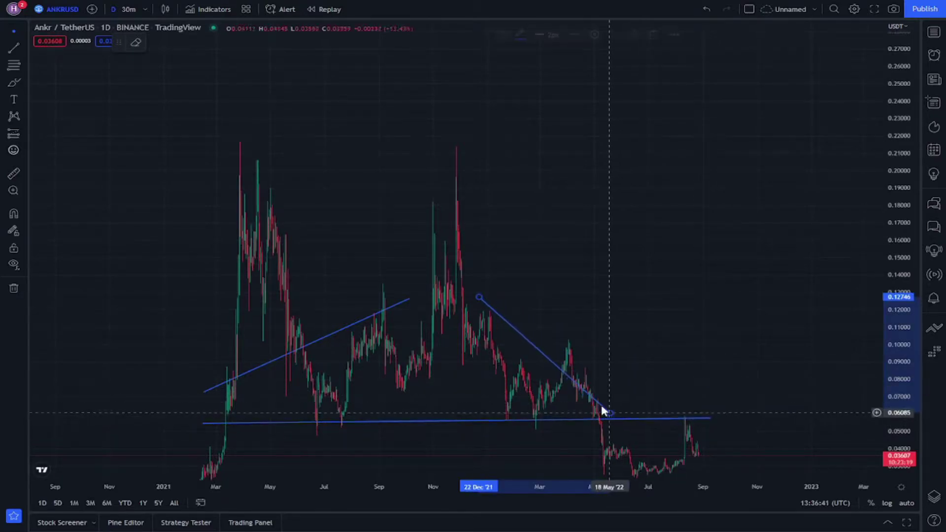
left_click_drag(480, 300, 521, 293)
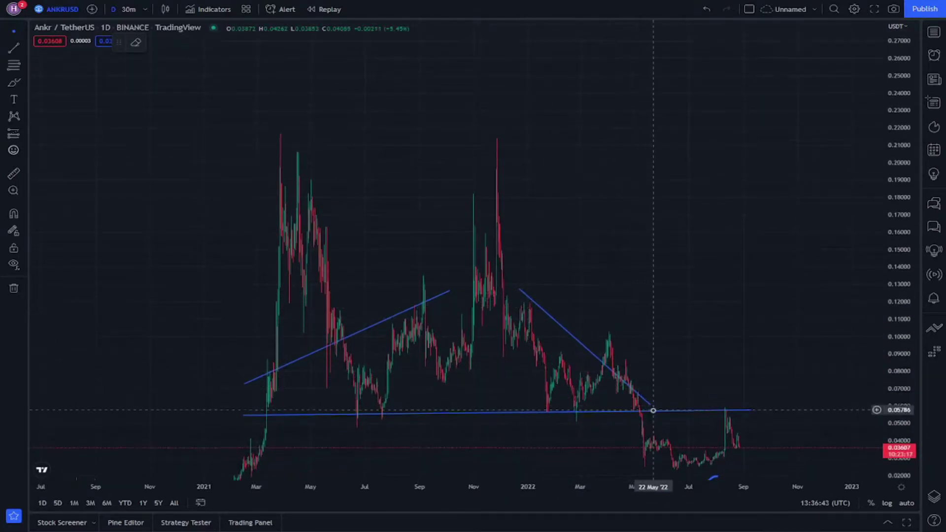
left_click_drag(651, 407, 655, 409)
mouse_move(520, 290)
left_mouse_down()
mouse_move(565, 267)
mouse_move(496, 130)
left_mouse_up()
Run the rising line from the July 2021 low up to the November 2021 peak.
left_click_drag(448, 291, 388, 272)
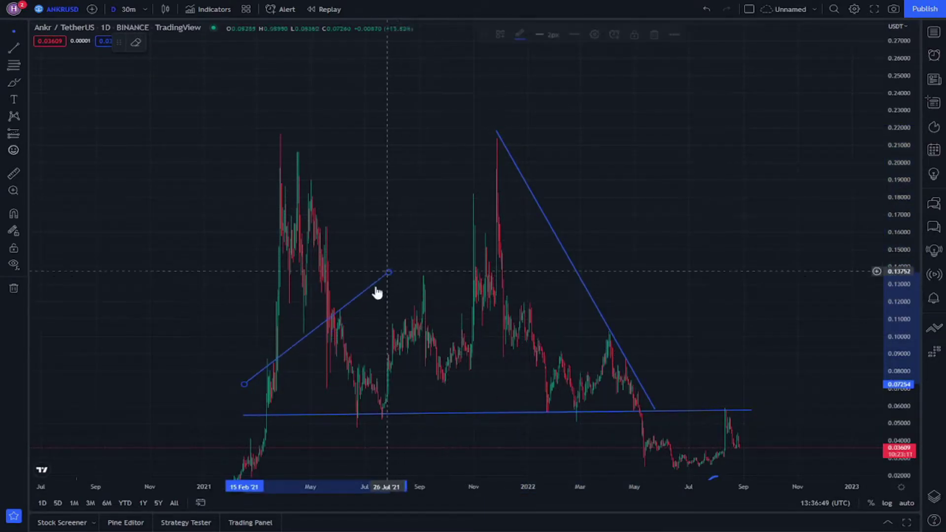
left_click_drag(244, 384, 357, 371)
left_click_drag(389, 272, 492, 183)
left_click_drag(358, 371, 371, 373)
left_click_drag(494, 183, 495, 140)
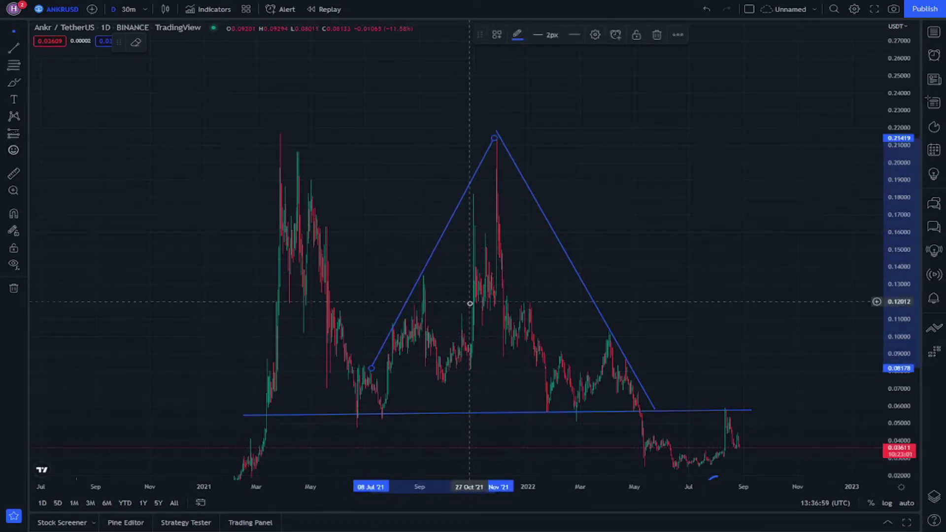
mouse_move(467, 309)
left_mouse_down()
mouse_move(476, 256)
mouse_move(496, 226)
mouse_move(500, 291)
left_mouse_up()
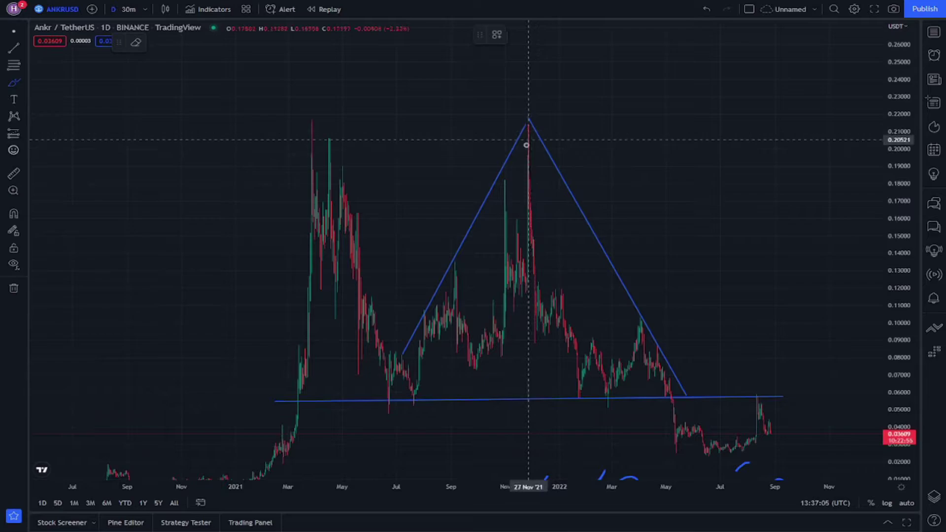
Draw a falling trendline from the April 2022 high near 0.103 to the August 2022 spike at support.
left_click_drag(503, 254, 528, 156)
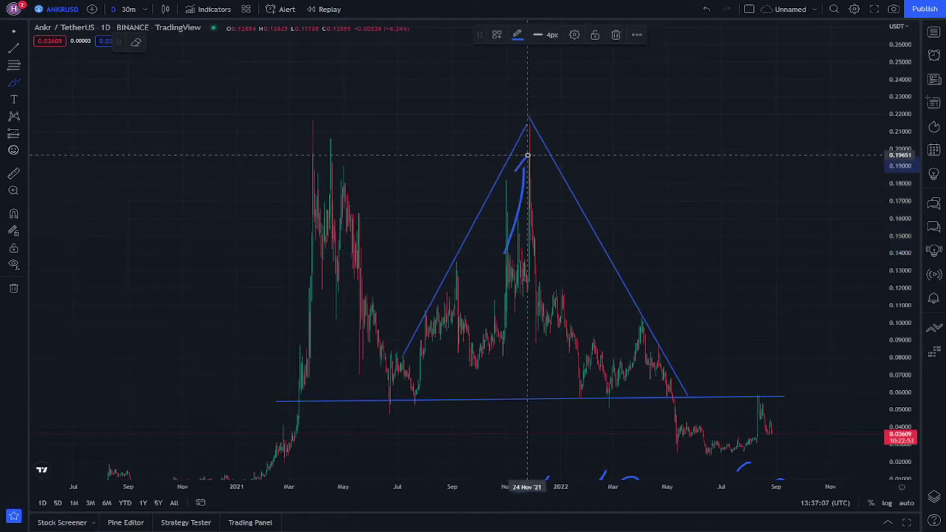
left_click(13, 48)
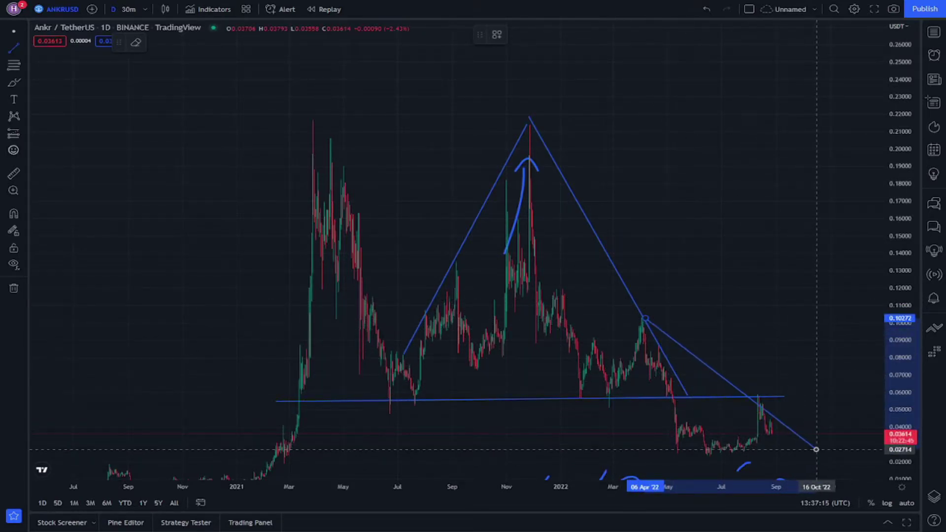
mouse_move(813, 447)
left_mouse_down()
mouse_move(675, 400)
mouse_move(761, 398)
left_mouse_up()
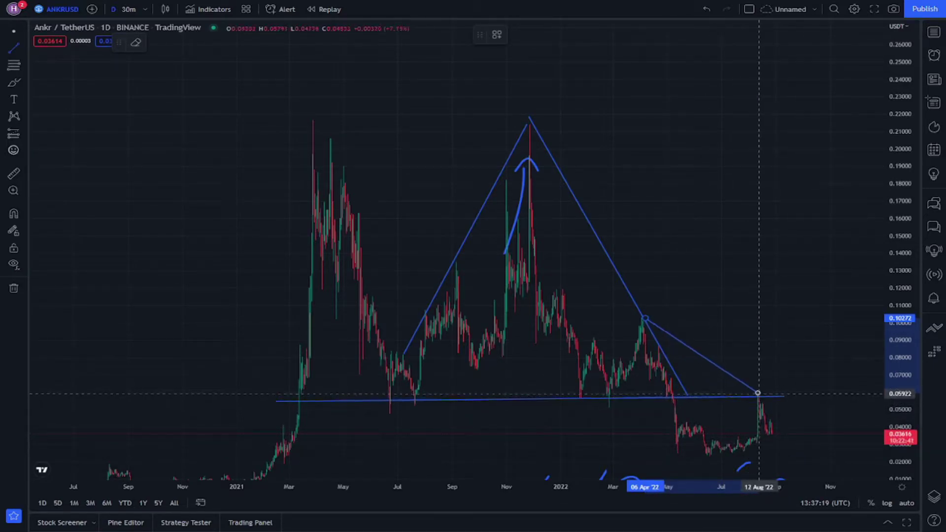
mouse_move(784, 347)
left_mouse_down()
mouse_move(612, 257)
mouse_move(498, 237)
left_mouse_up()
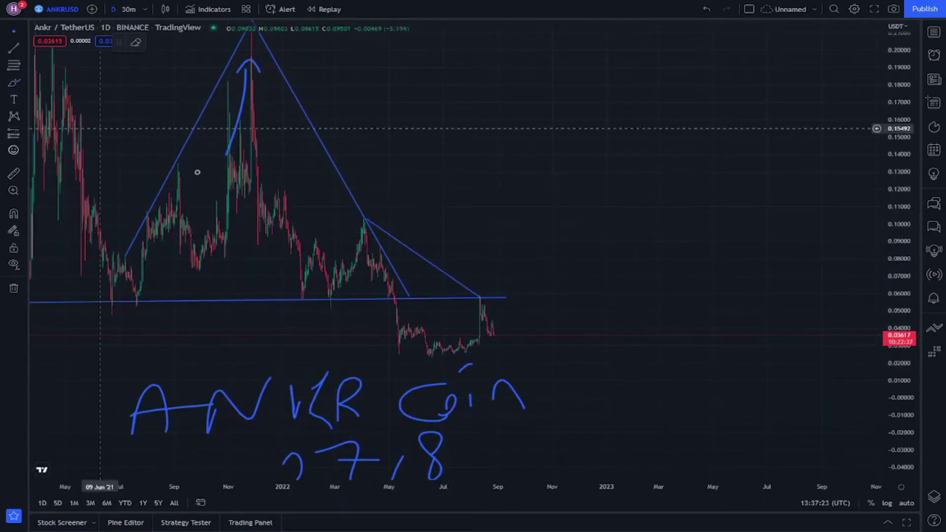
Circle the August 2022 support retest and sketch an up arrow and a down arrow beside it.
left_click_drag(498, 295, 471, 299)
left_click_drag(458, 331, 463, 307)
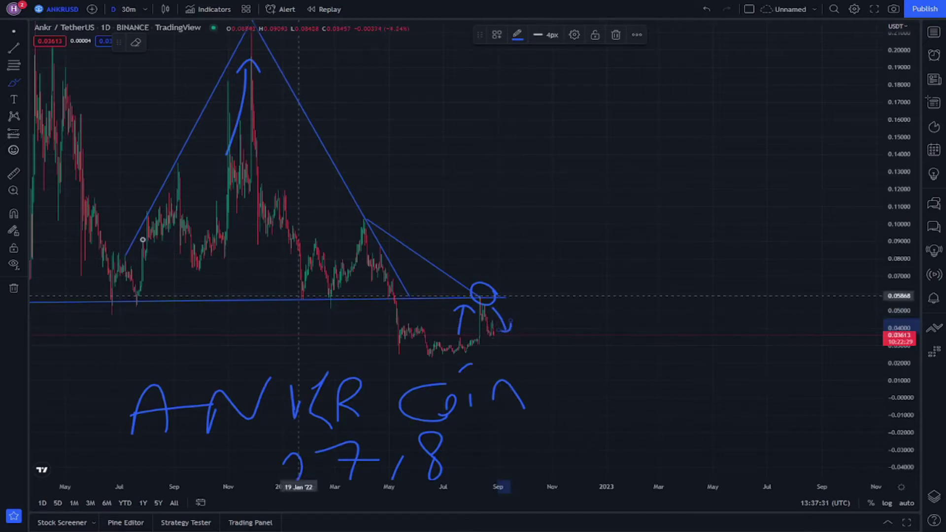
left_click(13, 32)
mouse_move(542, 178)
left_mouse_down()
mouse_move(736, 182)
mouse_move(733, 266)
mouse_move(755, 237)
left_mouse_up()
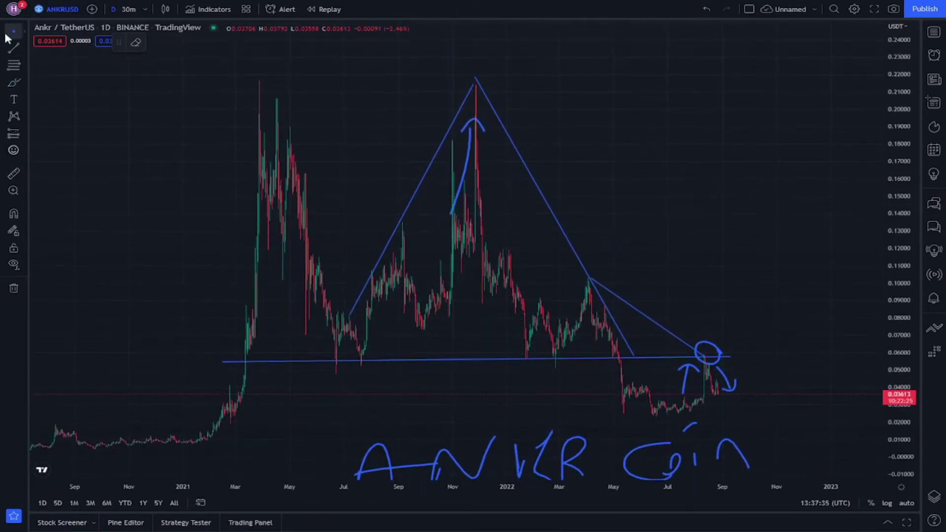
Draw a horizontal resistance line from the March 2021 high across the November 2021 peak.
left_click(243, 82)
left_click(558, 83)
left_click_drag(595, 135, 602, 165)
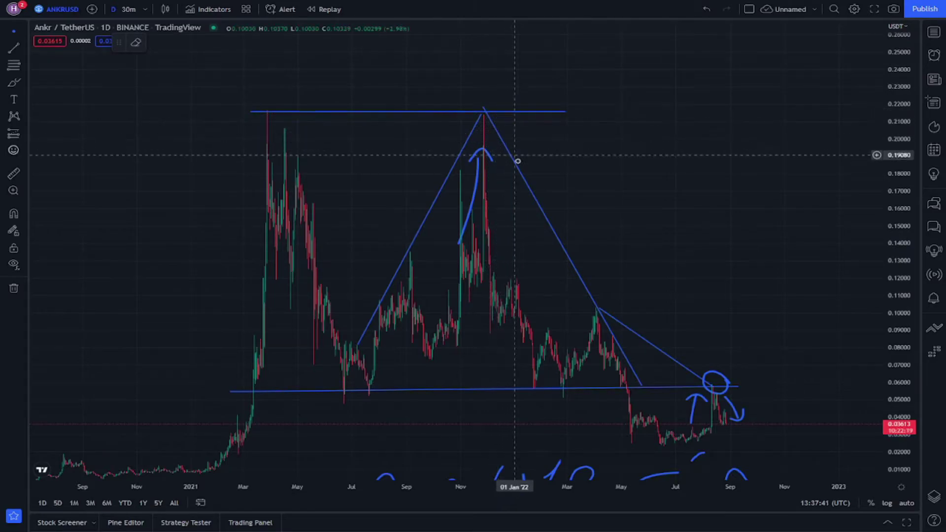
left_click_drag(569, 155, 512, 143)
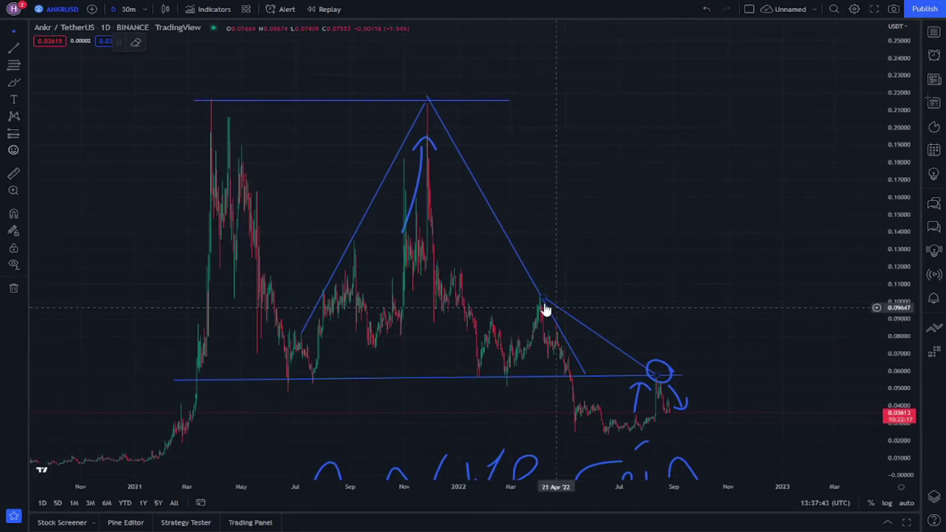
left_click_drag(490, 173, 397, 150)
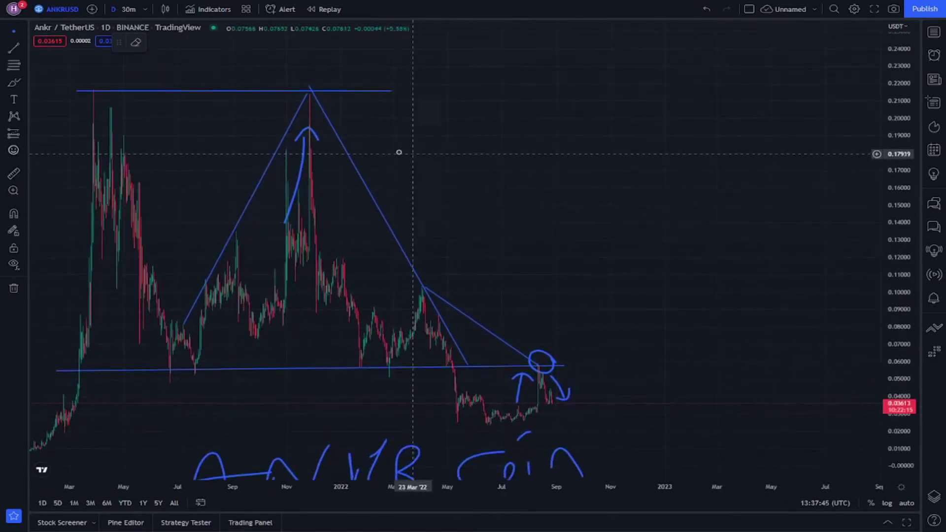
mouse_move(523, 356)
left_mouse_down()
mouse_move(524, 339)
mouse_move(523, 356)
left_mouse_up()
left_click(464, 368)
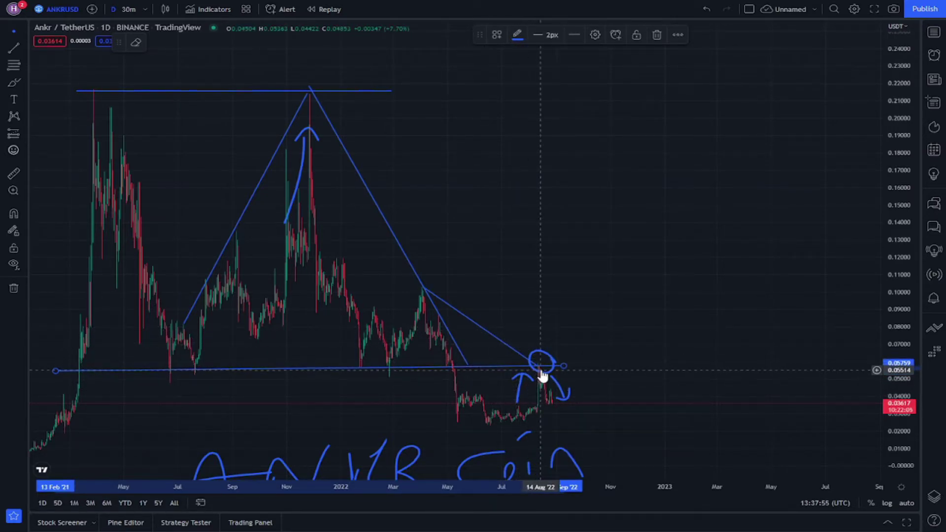
Draw a new line and adjust its anchors until it sits horizontal near 0.081 across mid-2021.
left_click_drag(498, 277, 760, 271)
left_click_drag(478, 397, 634, 332)
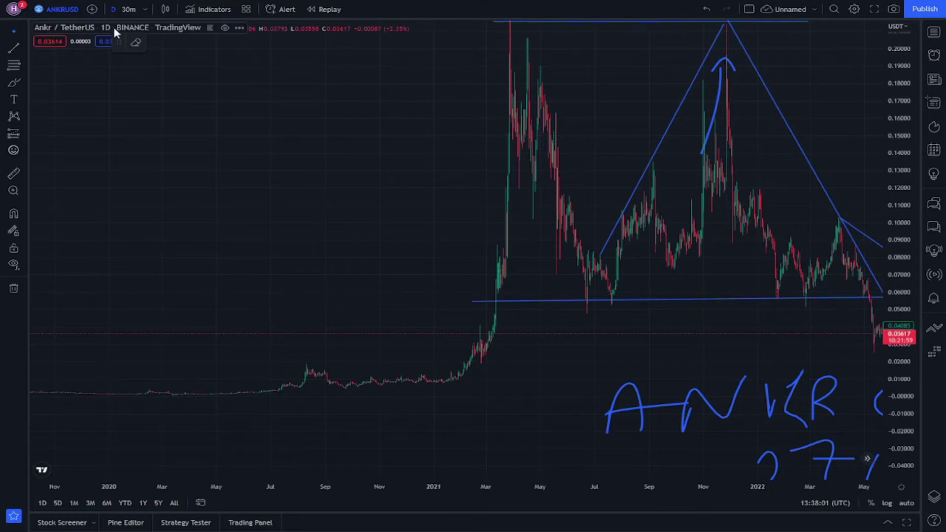
left_click(424, 214)
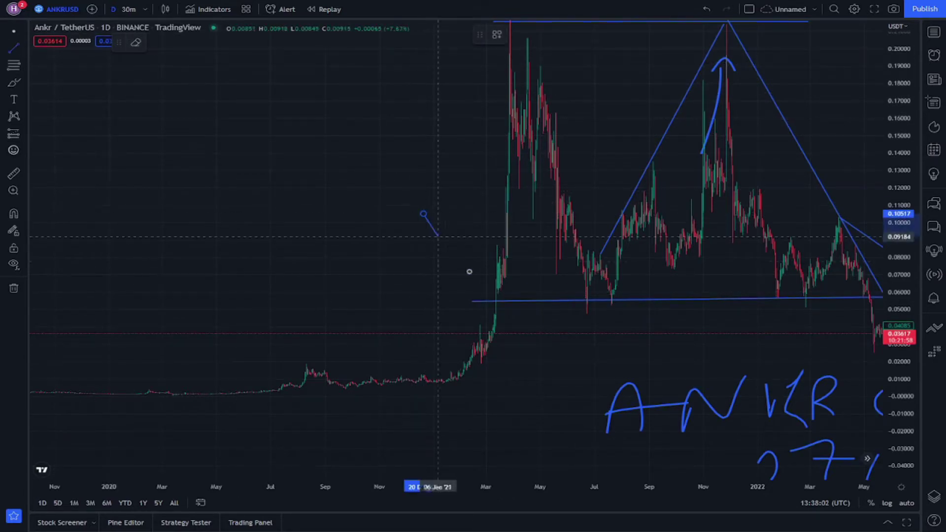
left_click(495, 296)
left_click_drag(496, 296, 439, 297)
left_click_drag(522, 355, 479, 379)
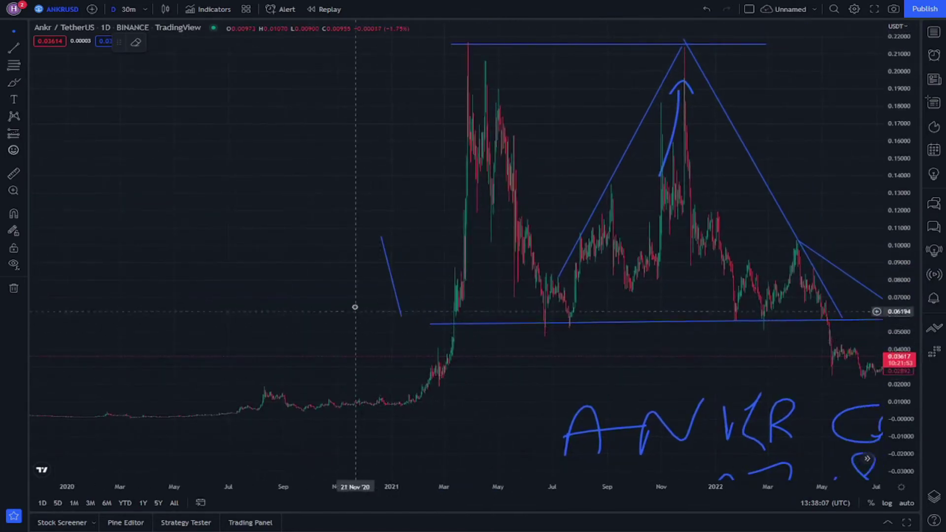
left_click(402, 317)
mouse_move(403, 317)
left_mouse_down()
mouse_move(474, 269)
mouse_move(564, 278)
mouse_move(583, 291)
left_mouse_up()
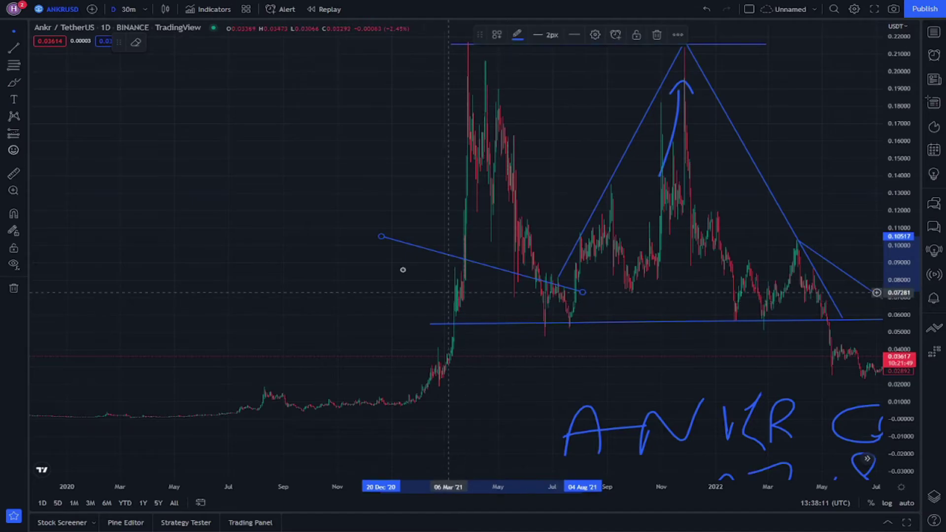
left_click_drag(382, 239, 378, 279)
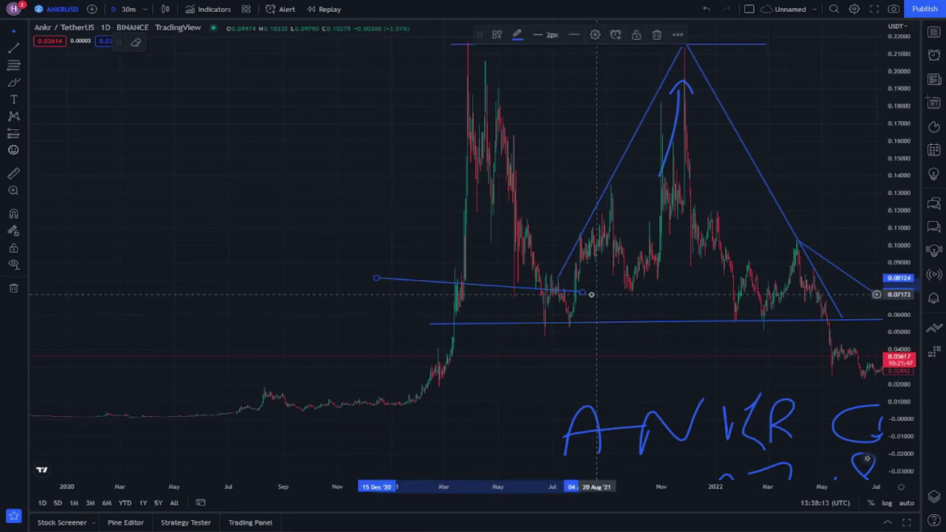
left_click_drag(582, 293, 618, 277)
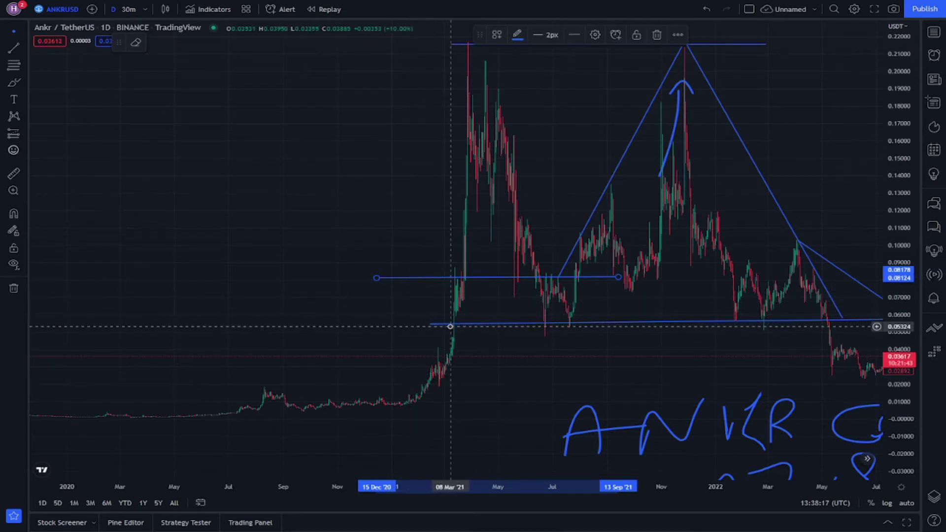
Draw a rising trendline from the January 2021 base to the support line's start.
left_click(14, 47)
left_click(398, 390)
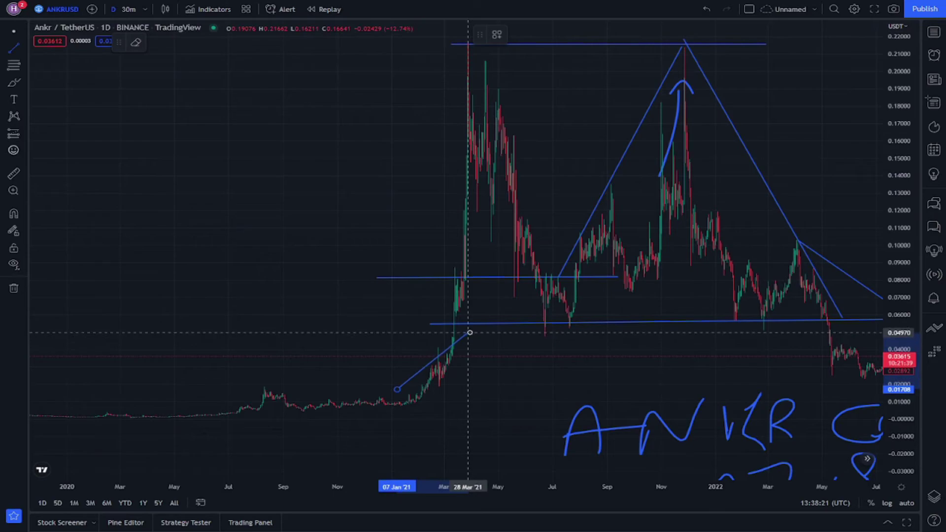
left_click(519, 298)
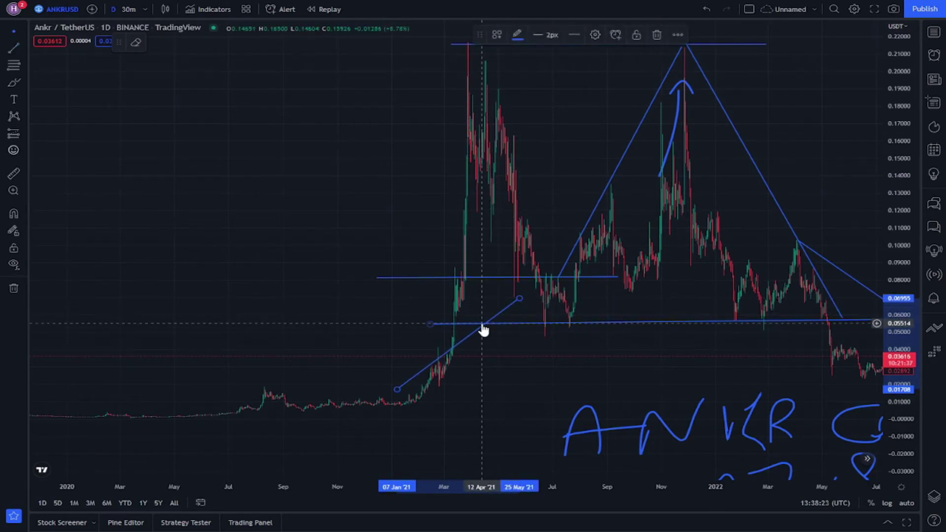
left_click_drag(398, 390, 411, 395)
left_click_drag(518, 299, 450, 441)
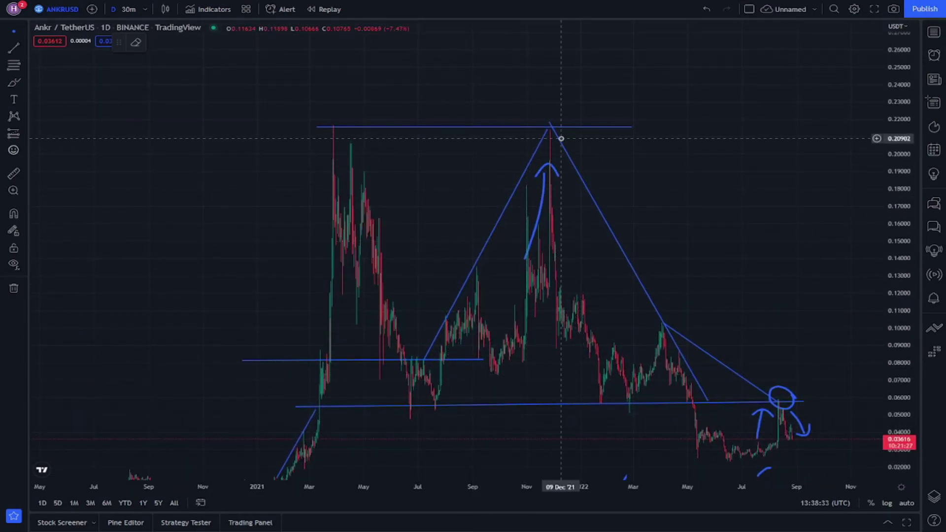
Pan the chart right and up until the whole annotated triangle and ANKR Coin label show.
left_click_drag(315, 309, 289, 250)
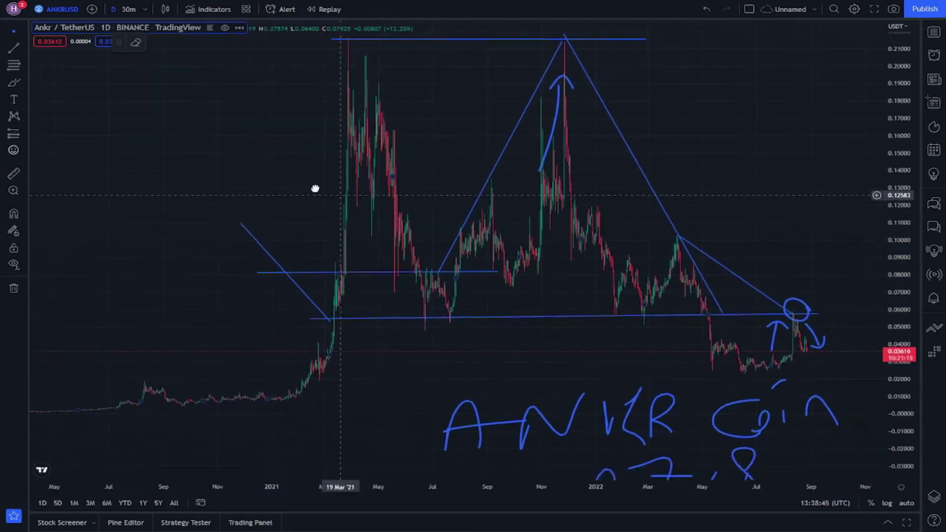